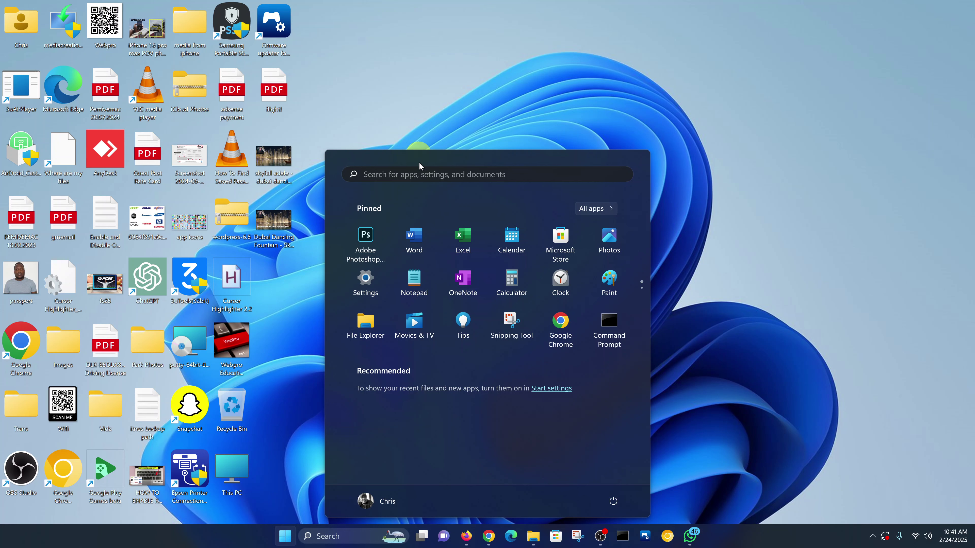
- Search Windows for "store" and open the Microsoft Store app
left_click(422, 175)
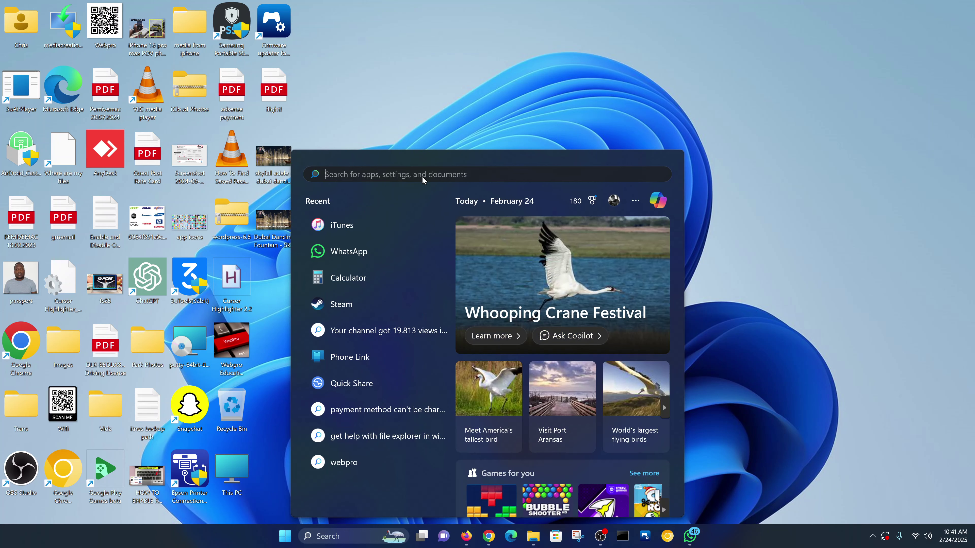
type("store")
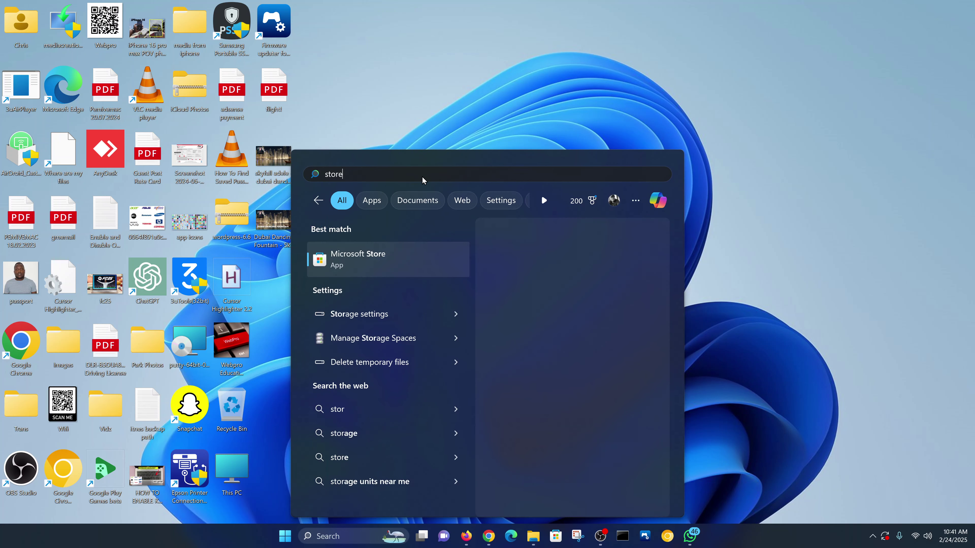
left_click(387, 259)
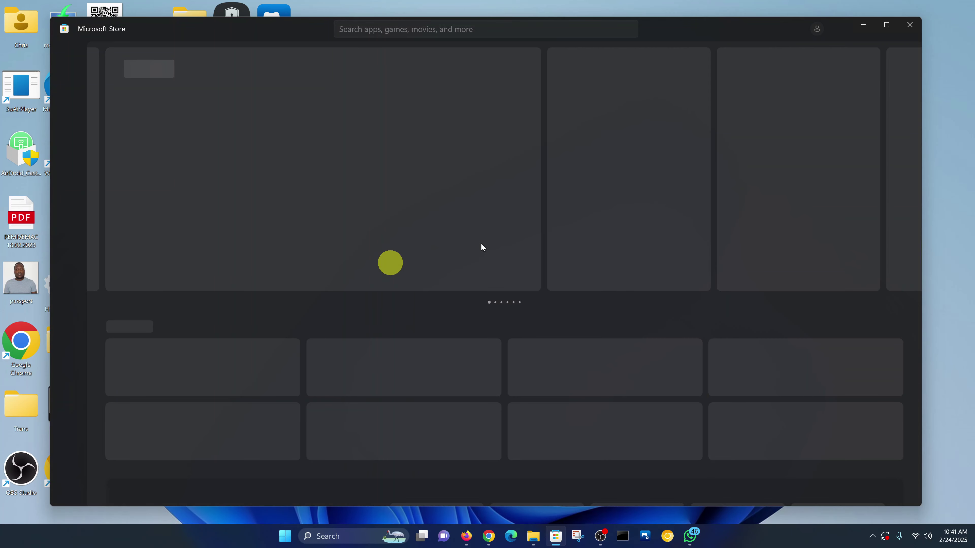
left_click(481, 244)
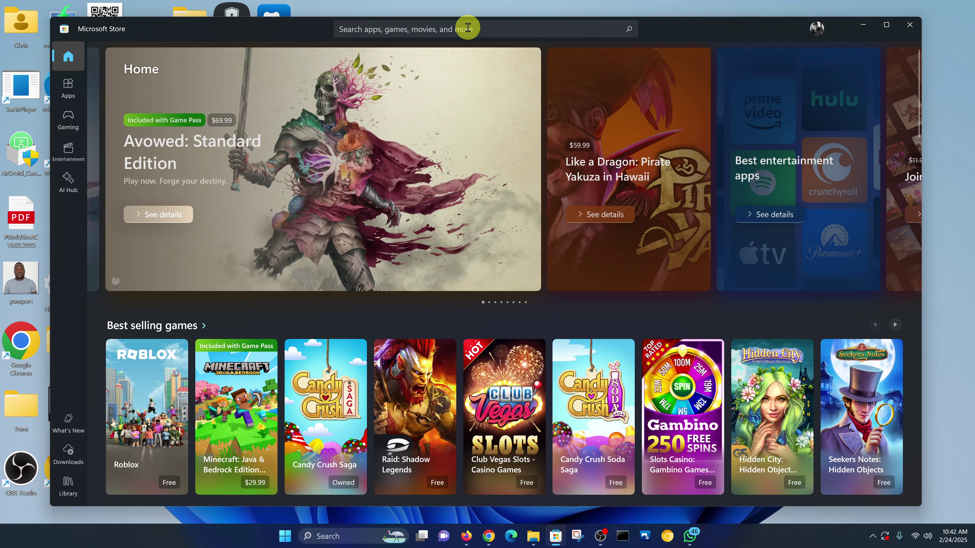
- Search the store for "apple music" and install the Apple Music app from its product page
left_click(468, 27)
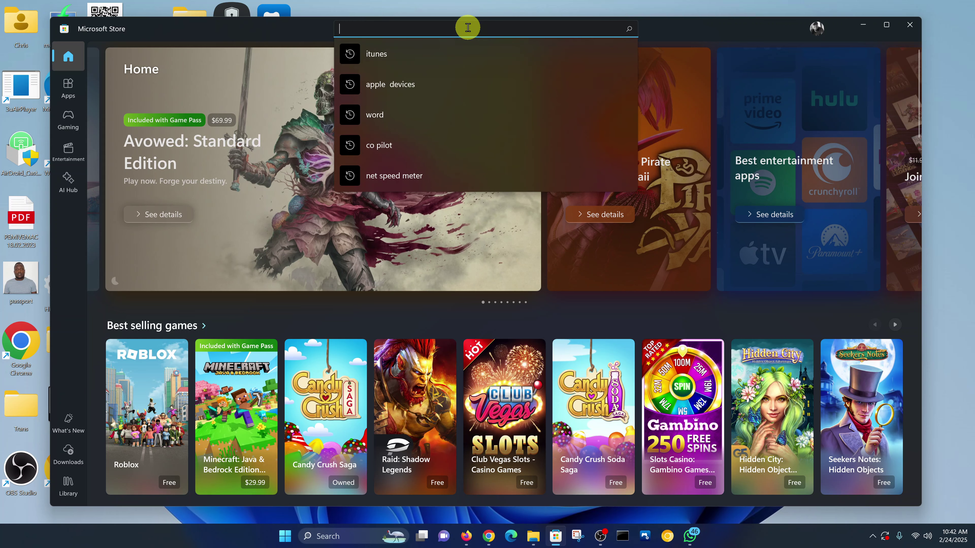
type("apple music")
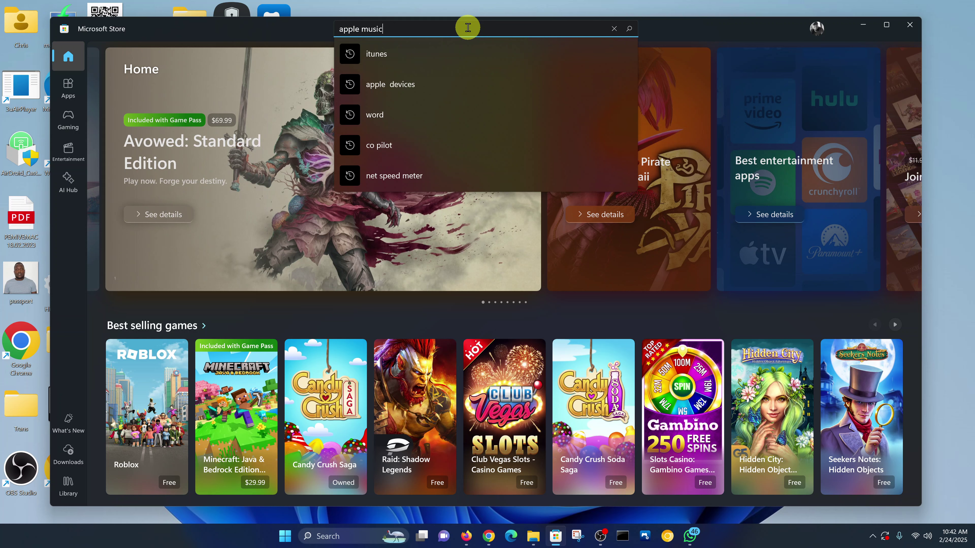
key("Return")
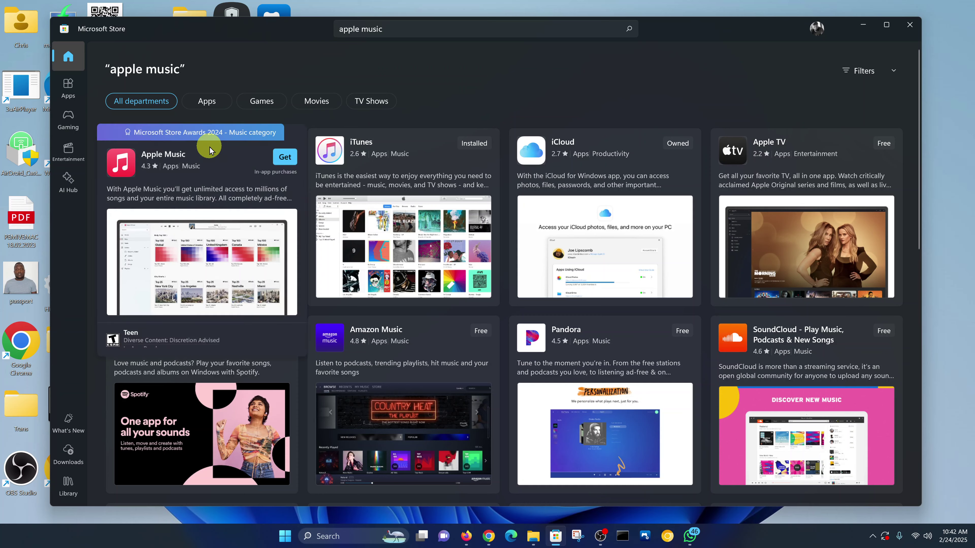
left_click(210, 150)
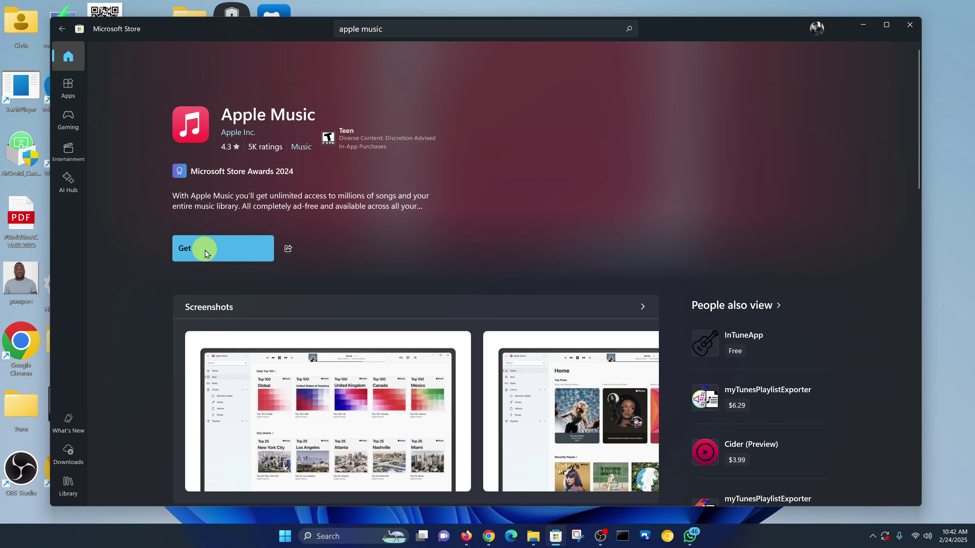
left_click(205, 250)
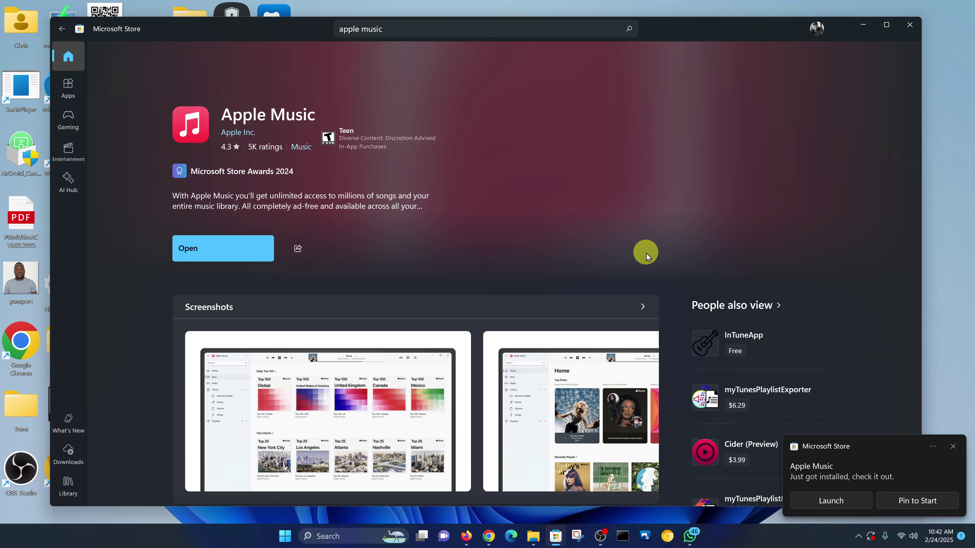
- Dismiss the notification about the newly installed Apple Music app and minimize the Microsoft Store window
left_click(206, 256)
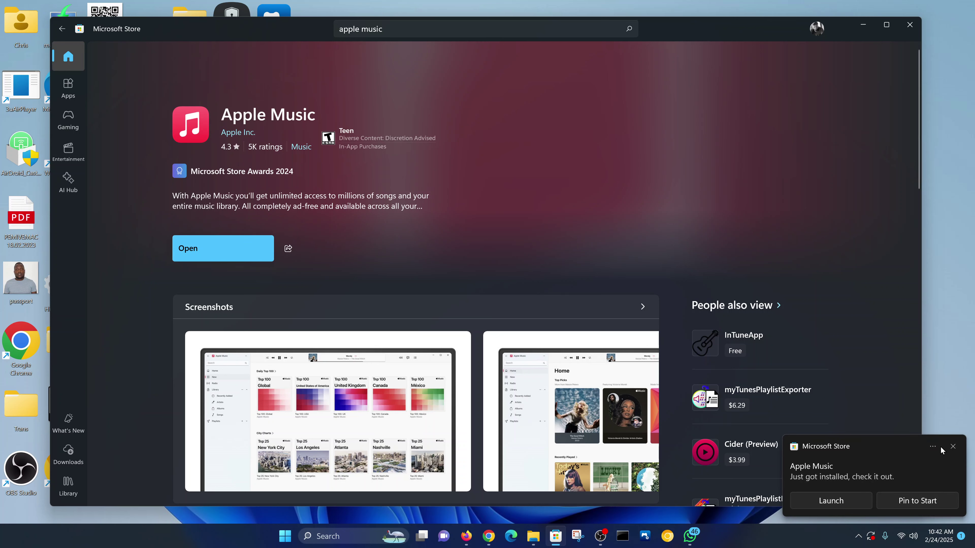
left_click(953, 446)
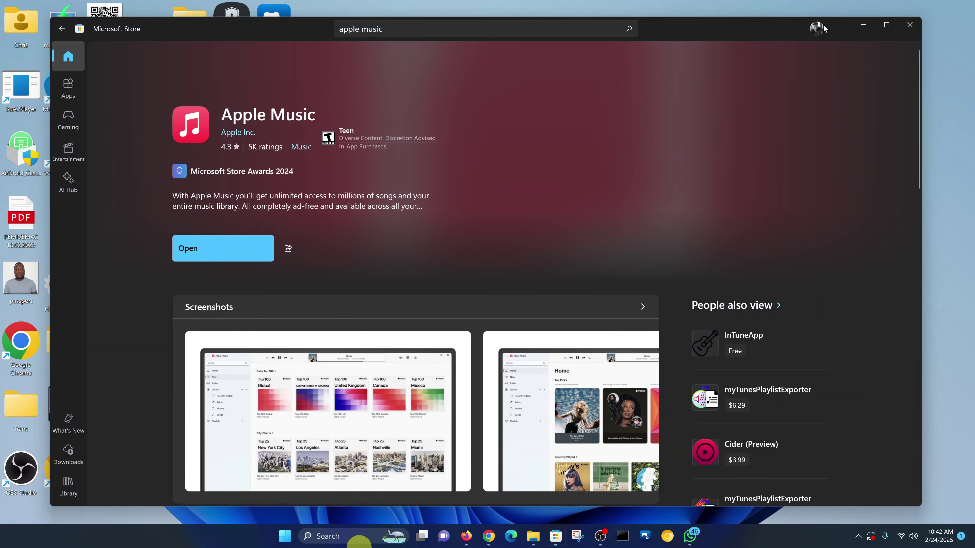
left_click(862, 25)
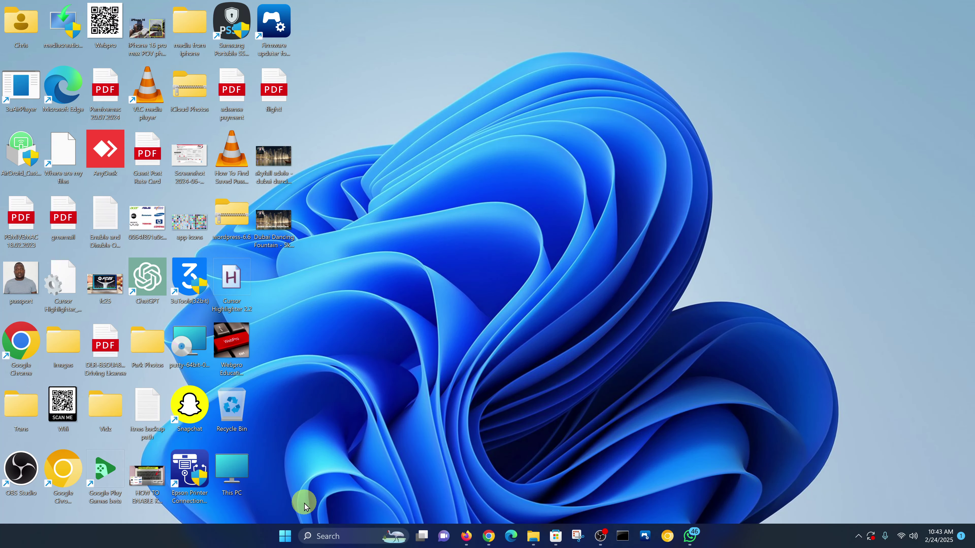
- Search Windows for "apple" and pin the Apple Music app to both the taskbar and Start
left_click(281, 537)
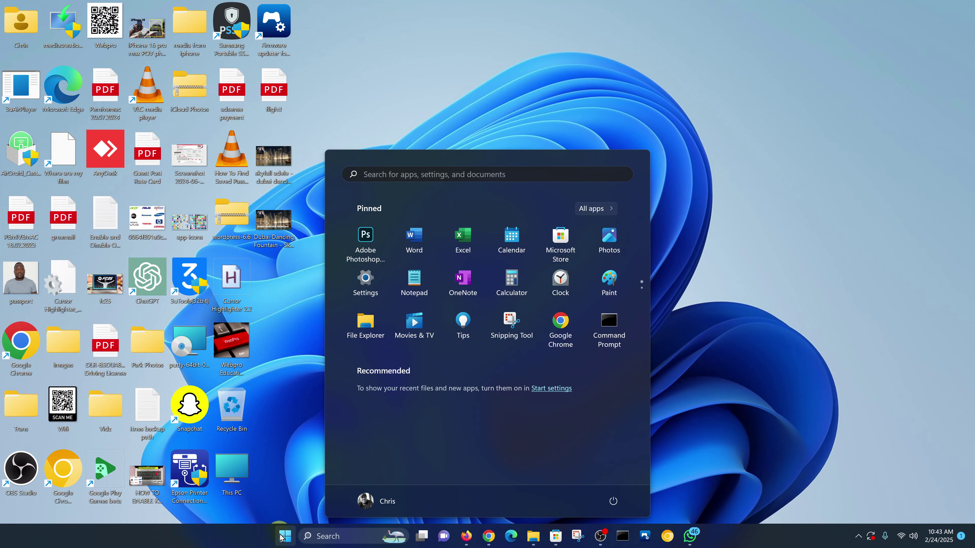
left_click(496, 173)
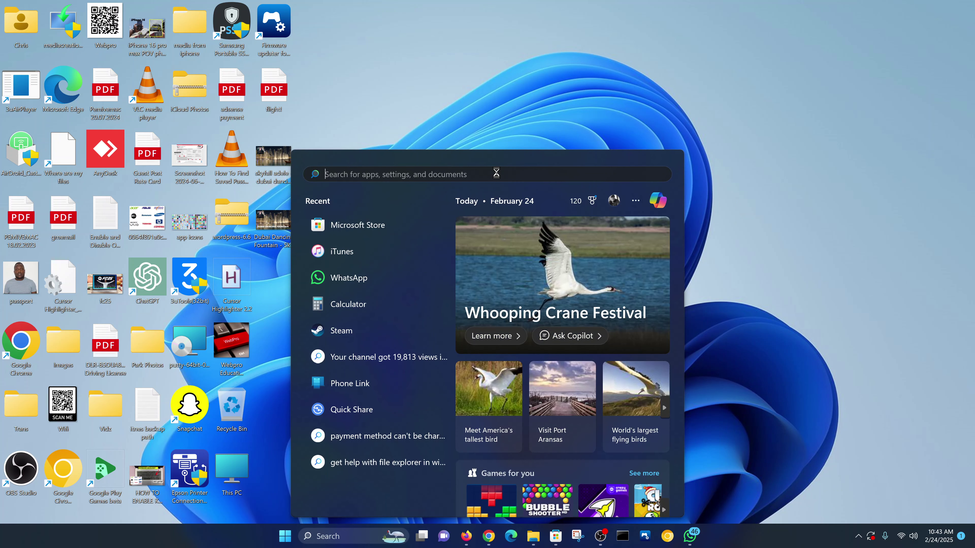
type("apple")
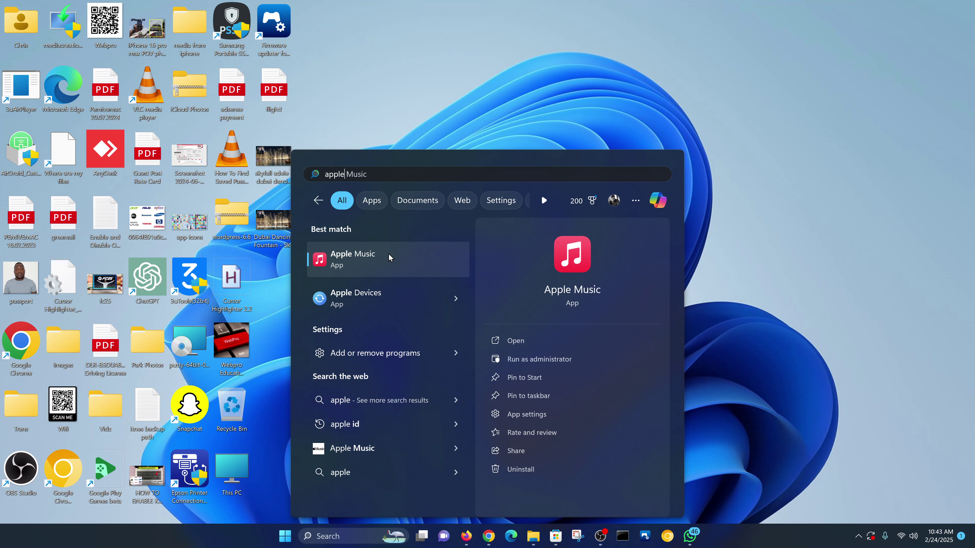
right_click(370, 256)
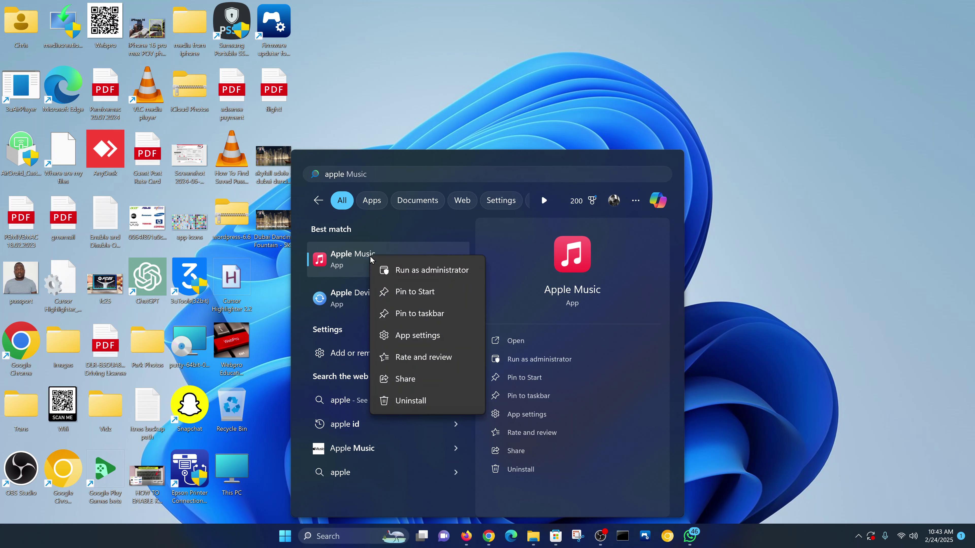
left_click(426, 316)
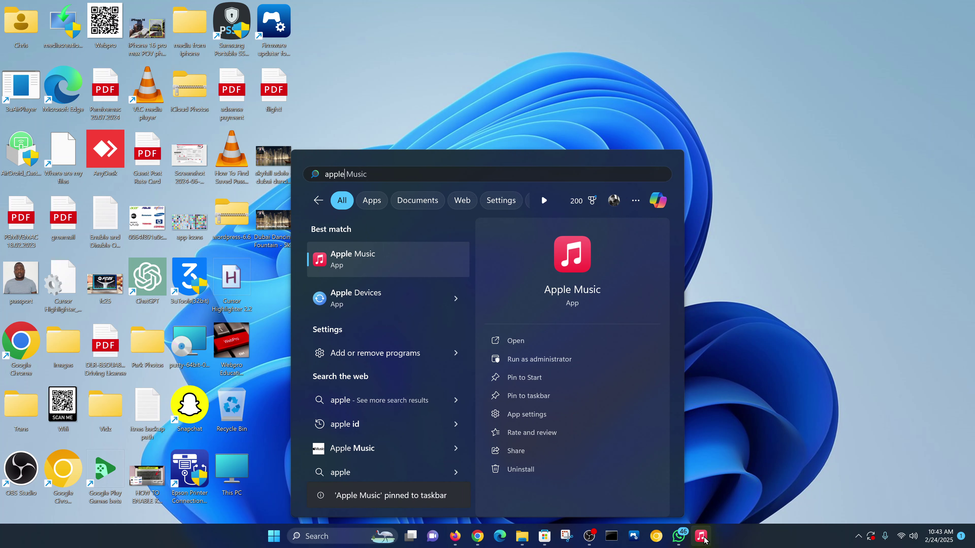
right_click(385, 260)
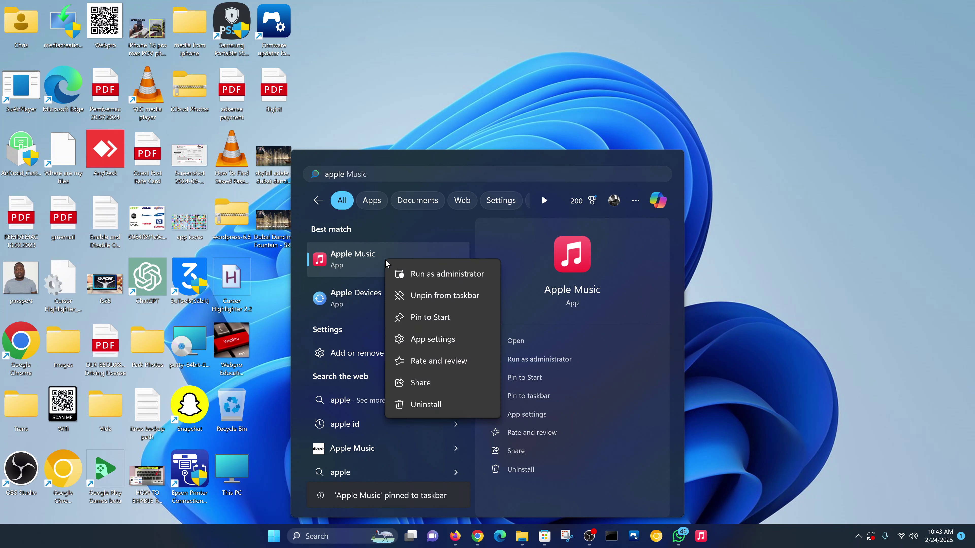
left_click(460, 320)
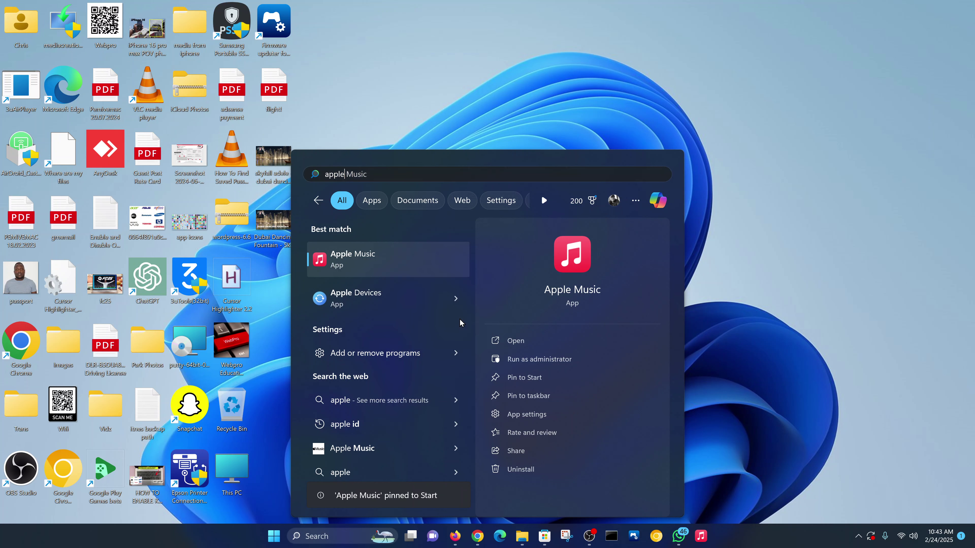
- Look for Apple Music among all installed apps in Start and return to the desktop
left_click(273, 537)
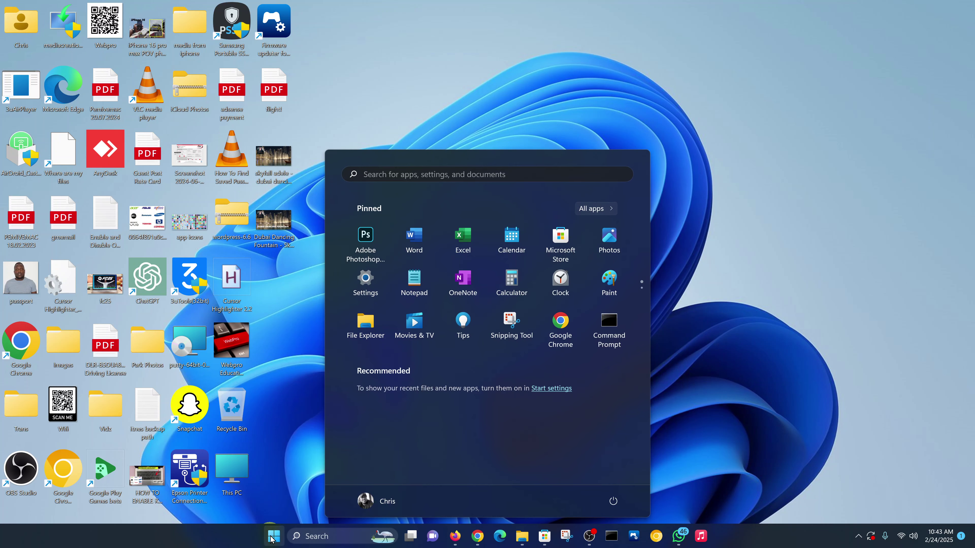
left_click(274, 537)
left_click(273, 536)
left_click(591, 209)
scroll(402, 340, "down", 2)
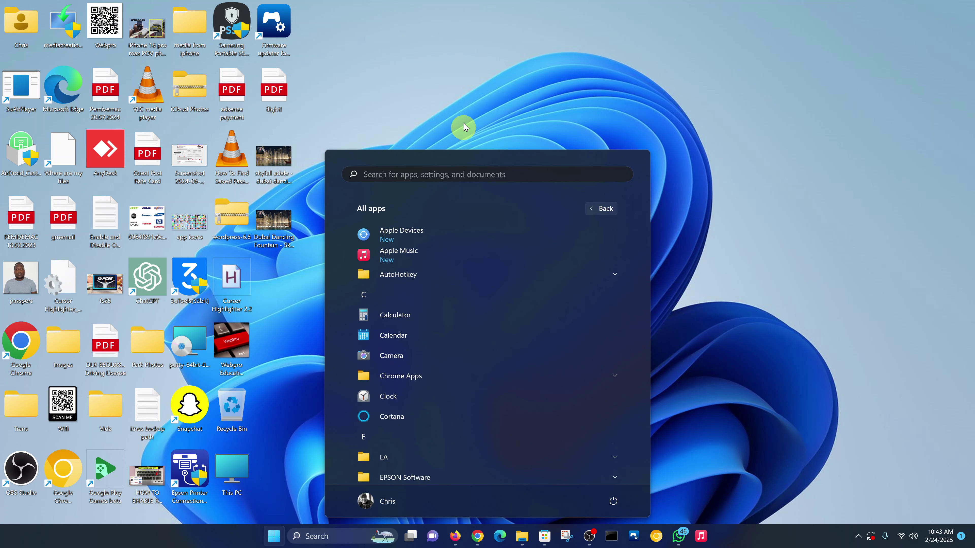
left_click(459, 133)
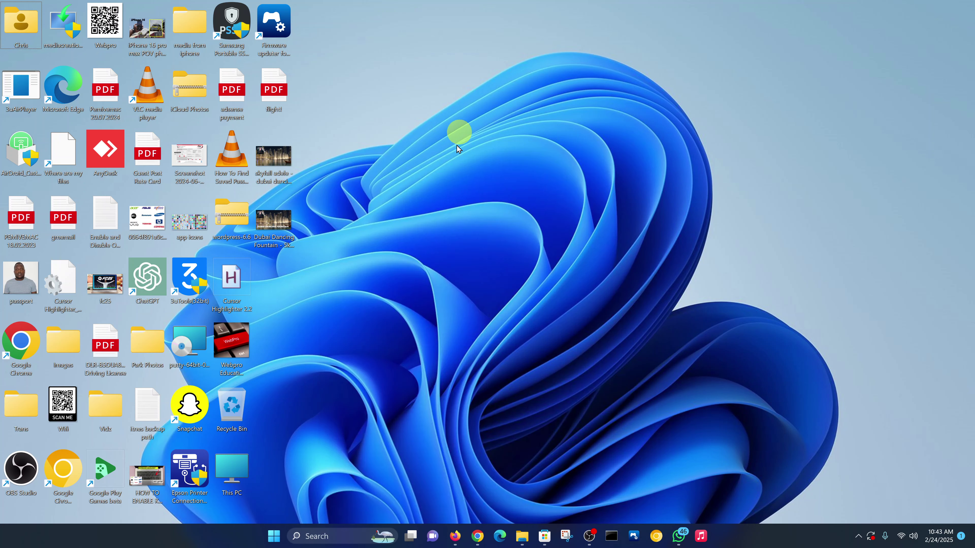
- Search Windows for "appl" and launch the Apple Music app
left_click(272, 537)
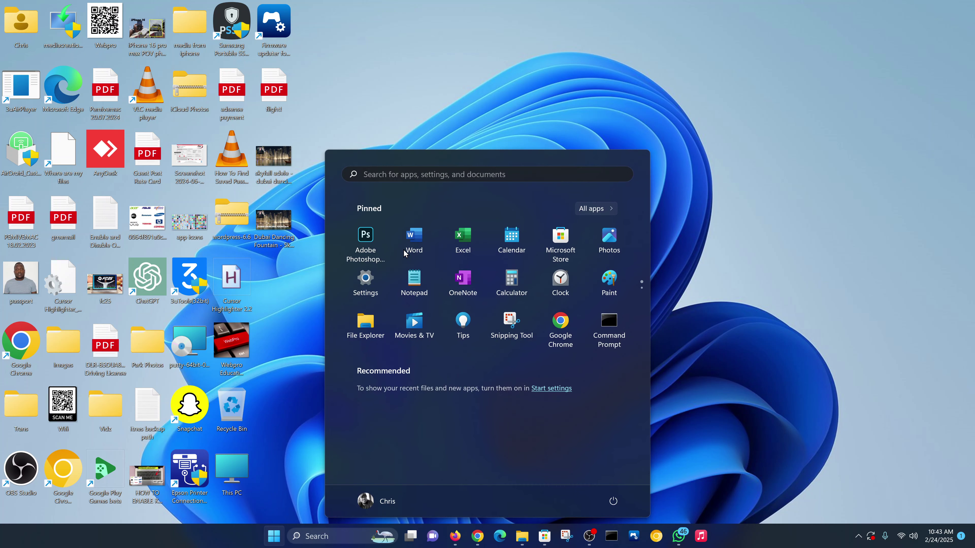
left_click(456, 178)
type("appl")
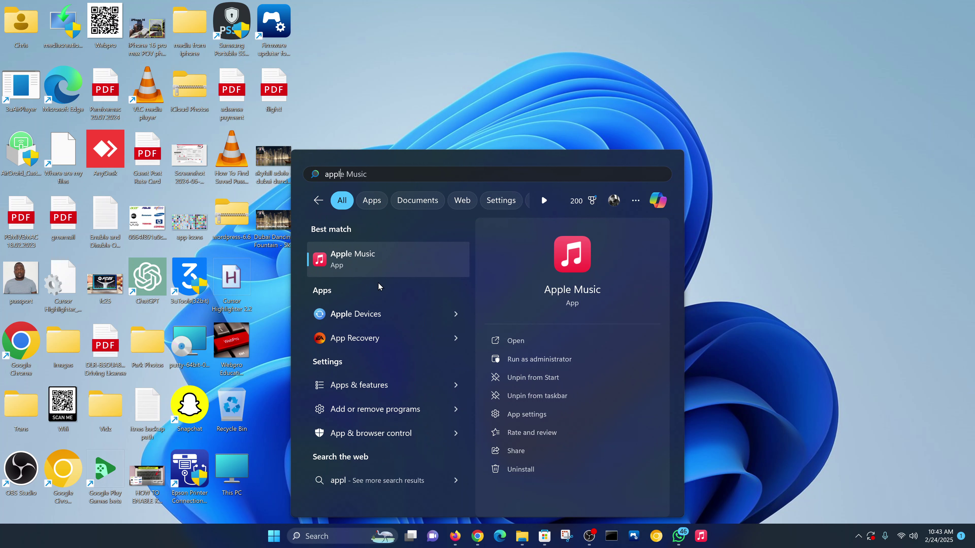
left_click(387, 266)
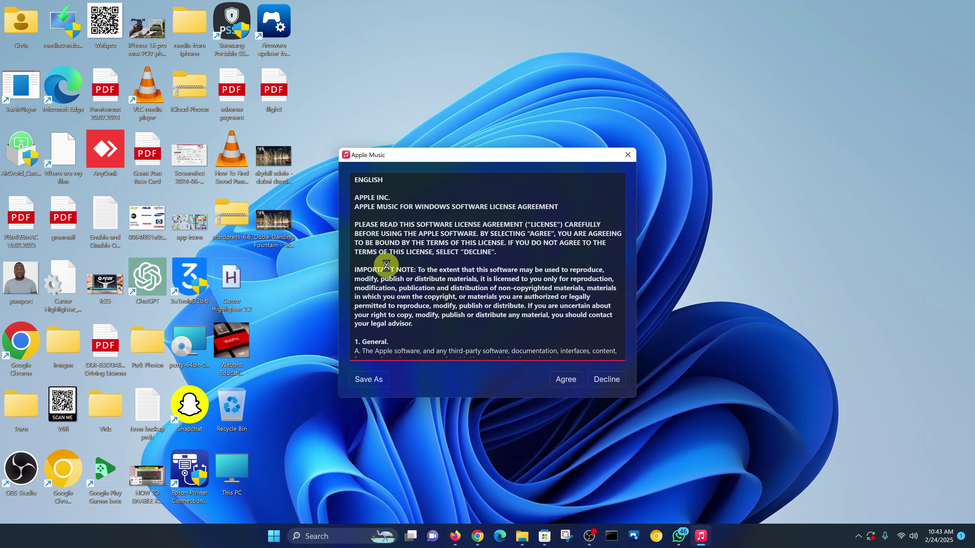
- Accept the Apple Music license agreement and go through the Windows update notice and welcome screen, dismissing the Apple Account sign-in
scroll(428, 234, "down", 2)
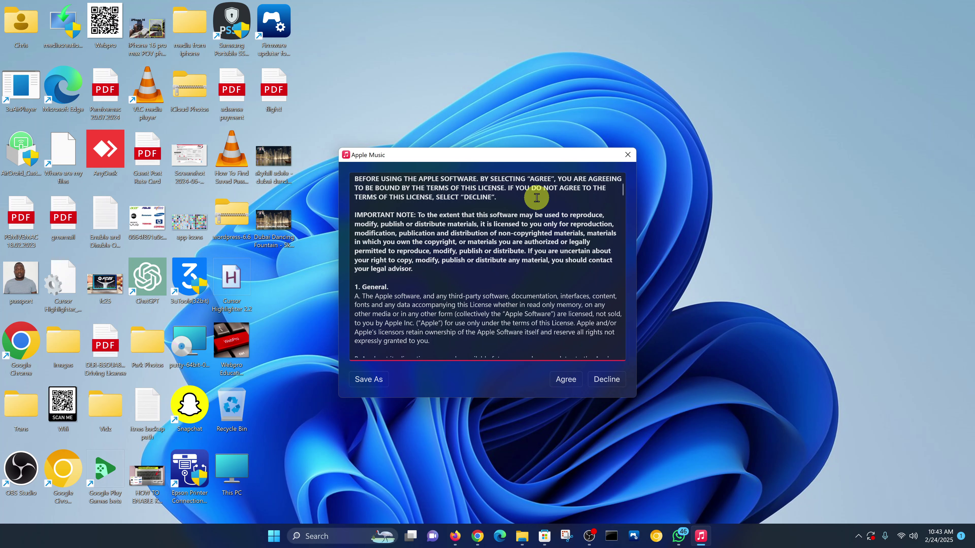
scroll(536, 197, "down", 5)
scroll(537, 198, "down", 18)
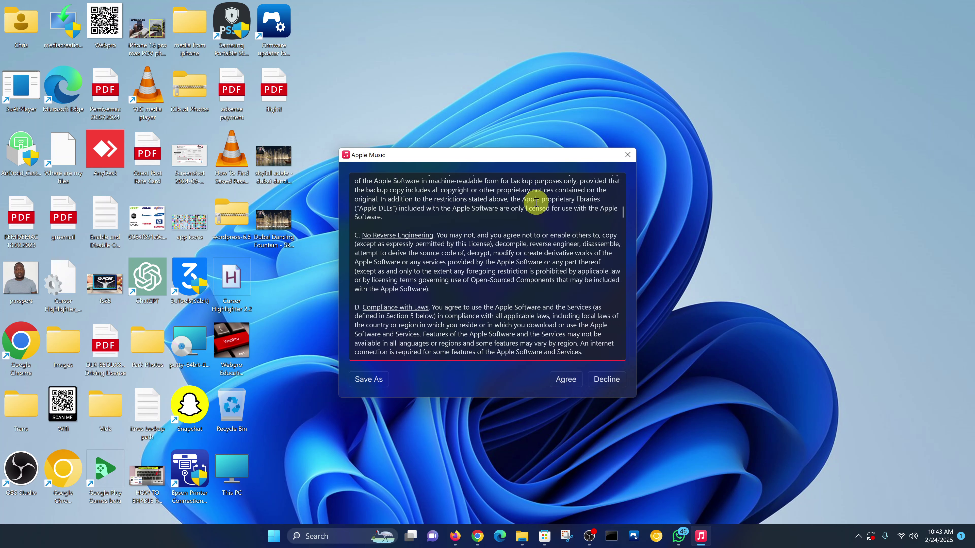
left_click(565, 380)
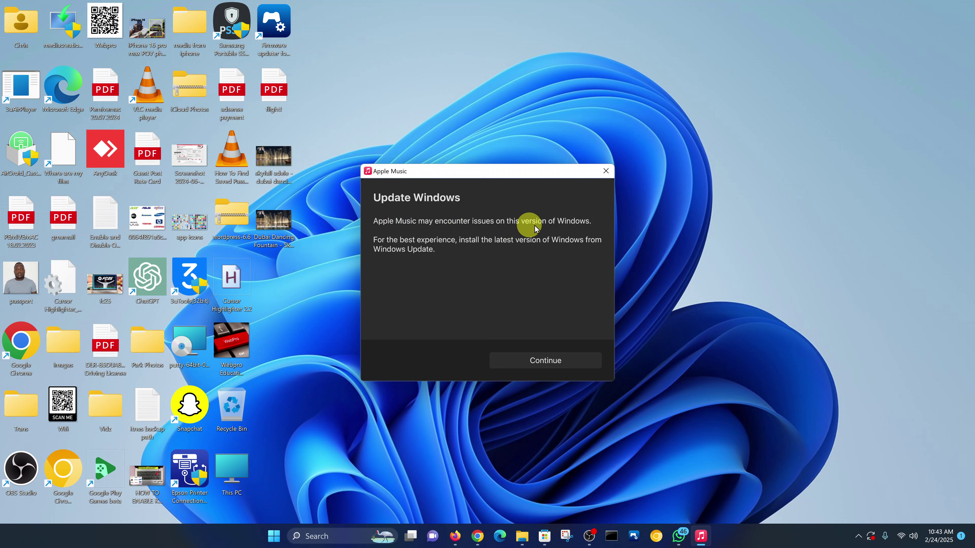
left_click(546, 362)
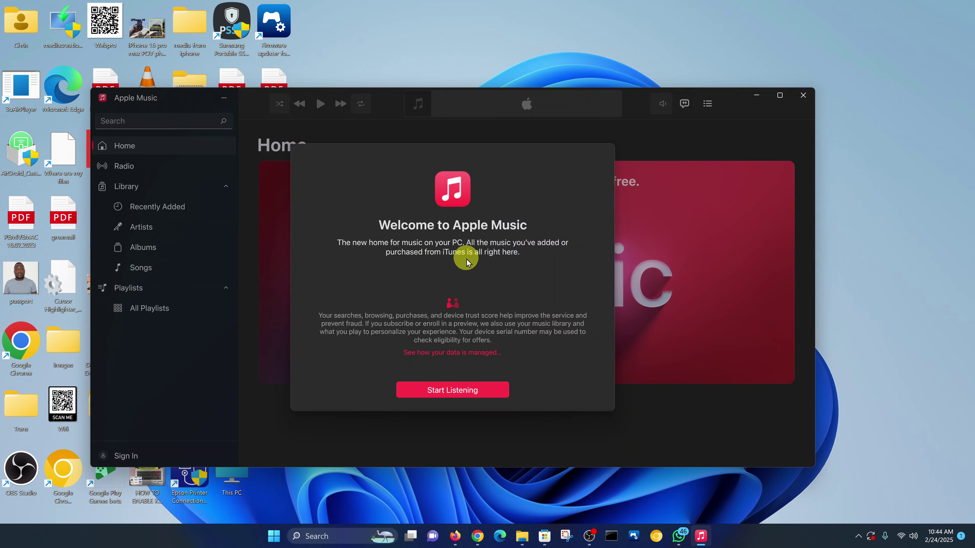
left_click(438, 389)
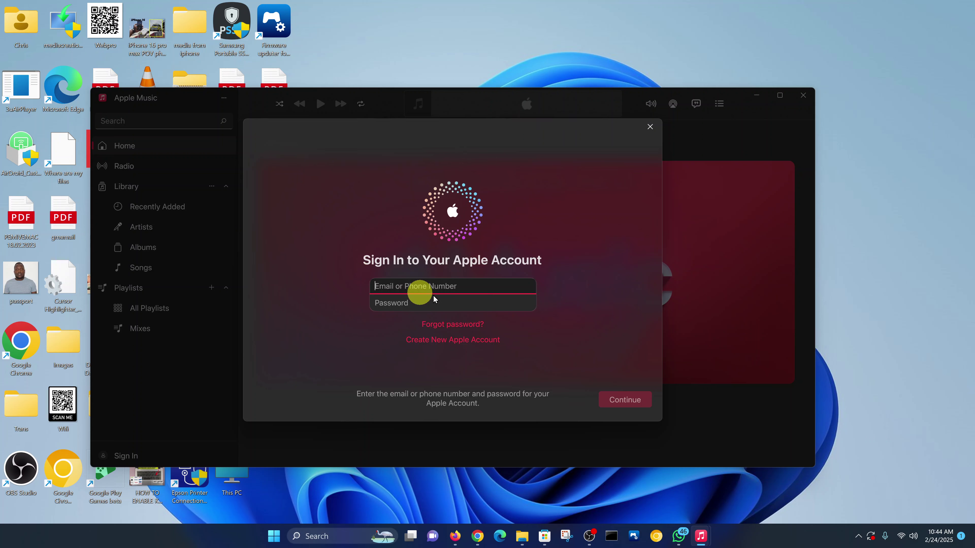
left_click(651, 128)
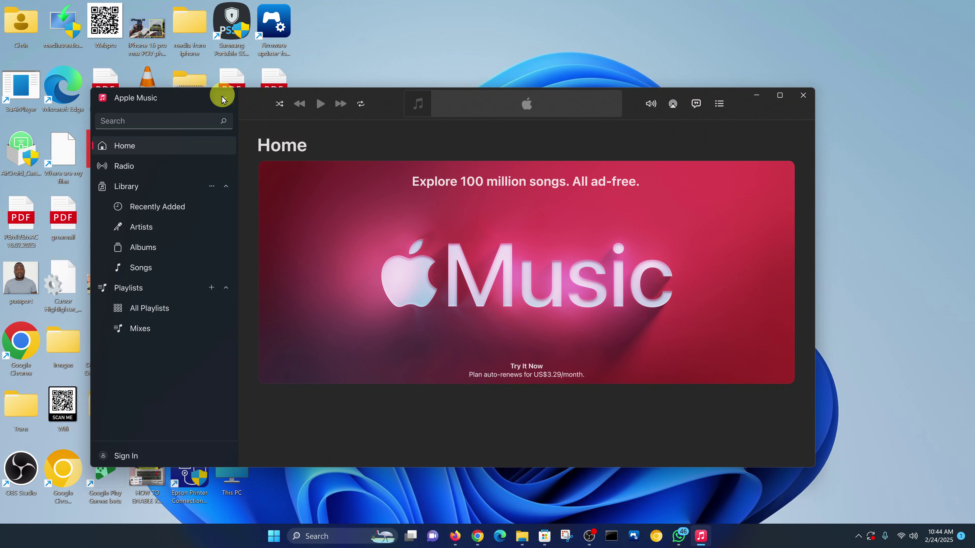
- View the Apple Music settings categories and return to the Home page
left_click(223, 98)
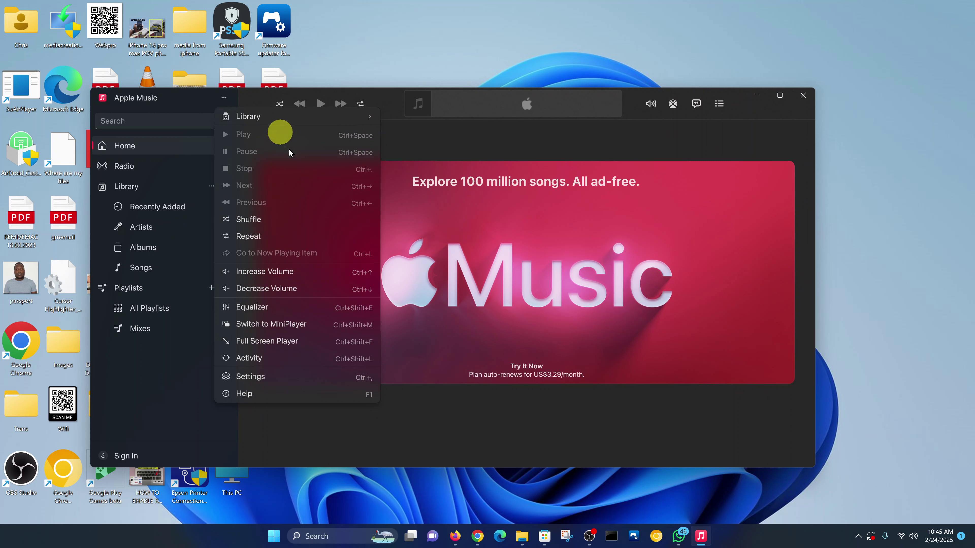
left_click(270, 378)
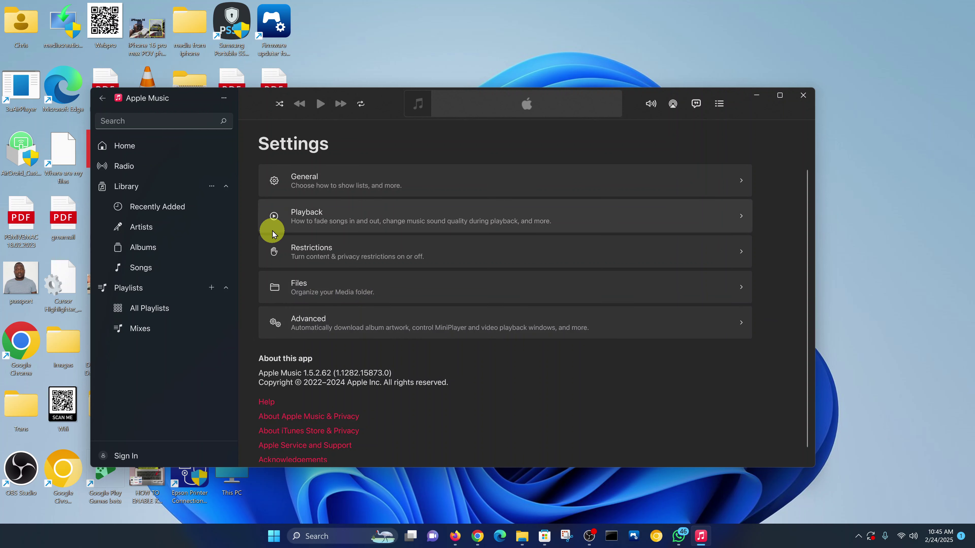
left_click(109, 146)
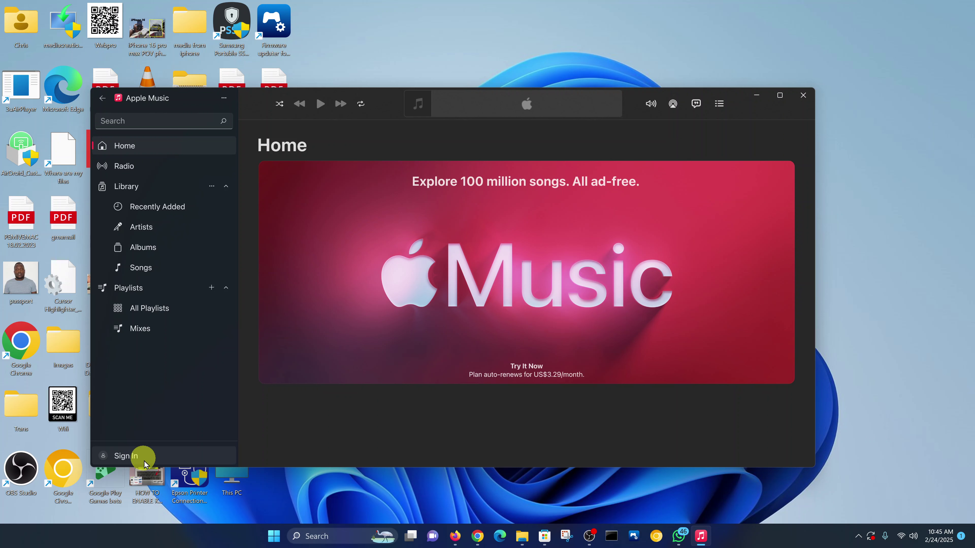
- View the Apple Account sign-in form from the account options and close it without signing in
left_click(137, 458)
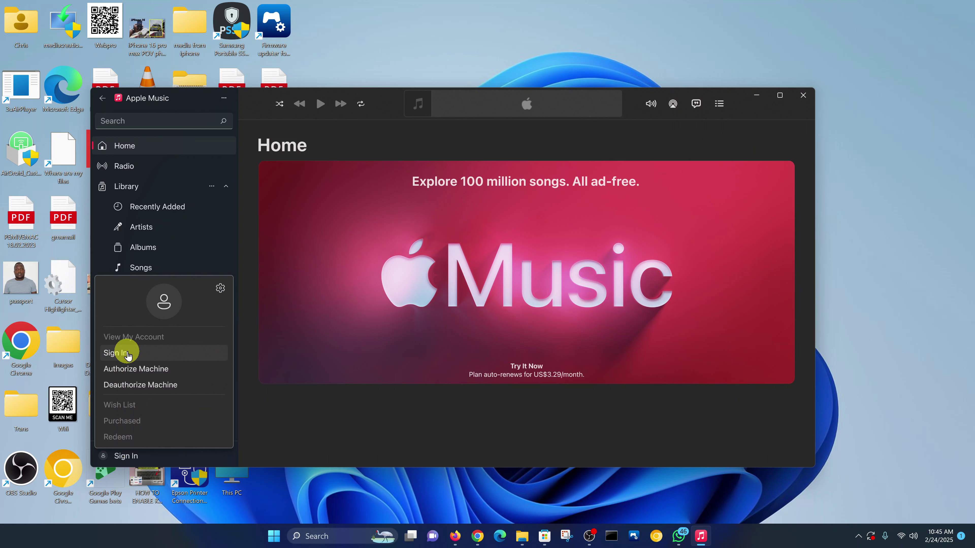
left_click(138, 354)
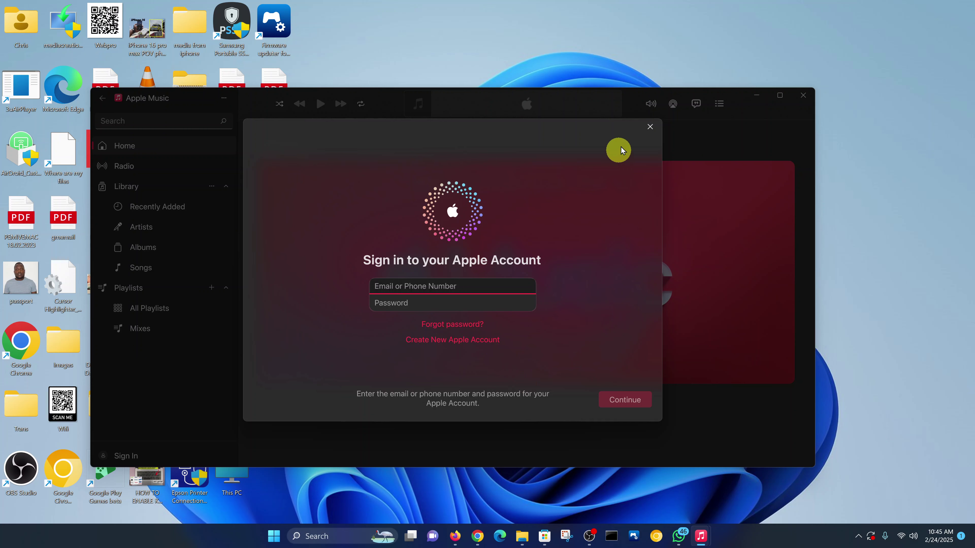
left_click(651, 127)
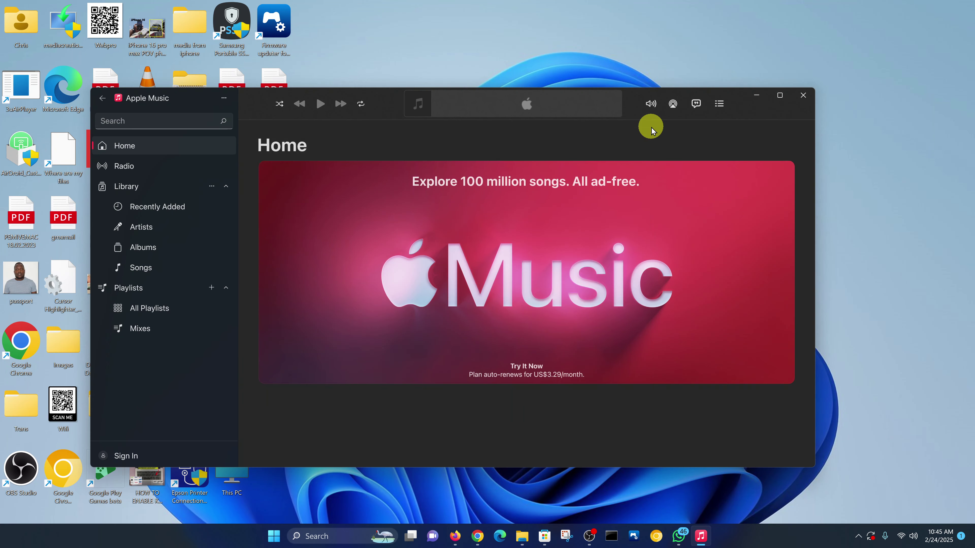